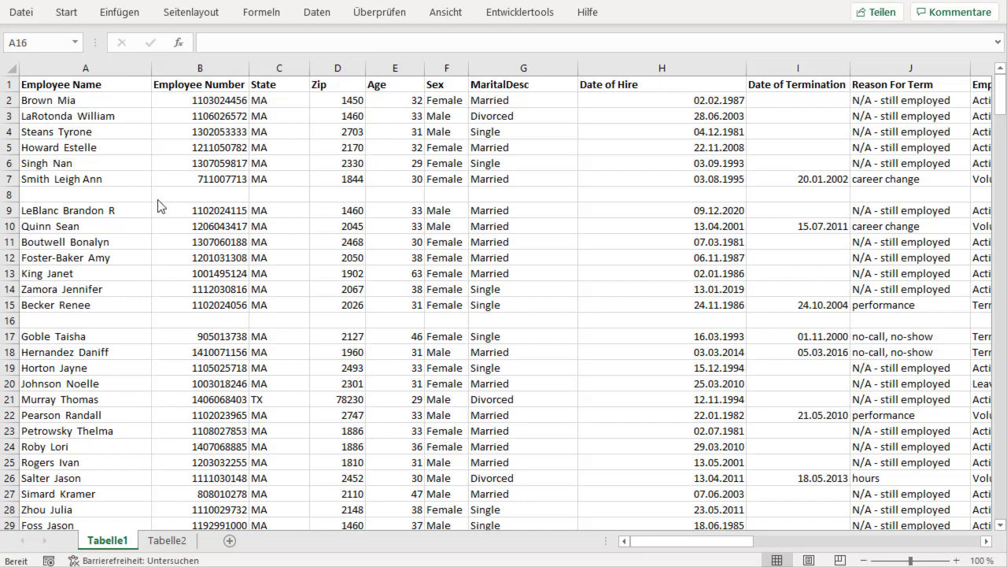
# Highlight the blank rows 8 and 16, then select the whole Employee Name column A.
pyautogui.hotkey('shift', 'space')
pyautogui.click(48, 193)
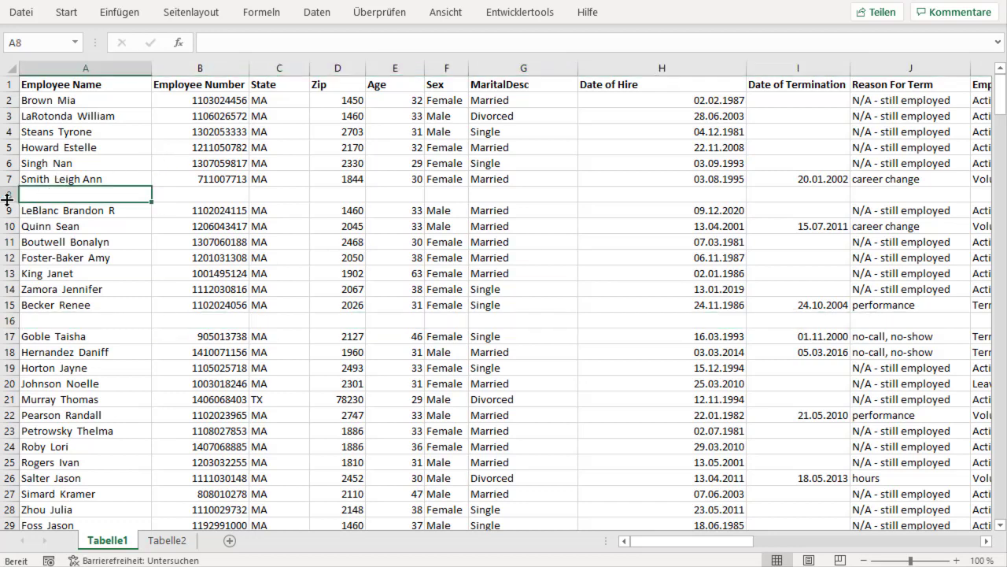
pyautogui.click(6, 194)
pyautogui.click(7, 321)
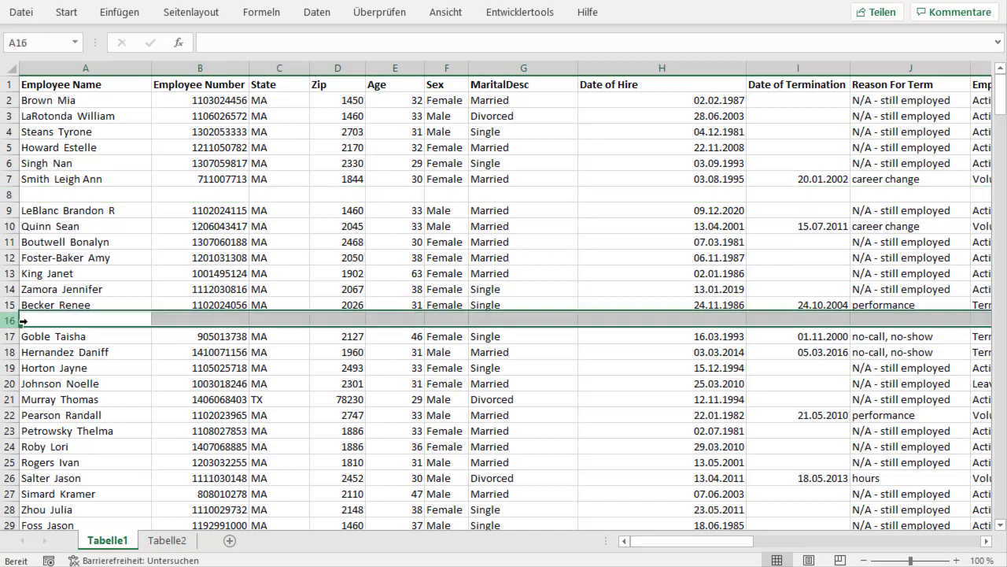
pyautogui.click(118, 179)
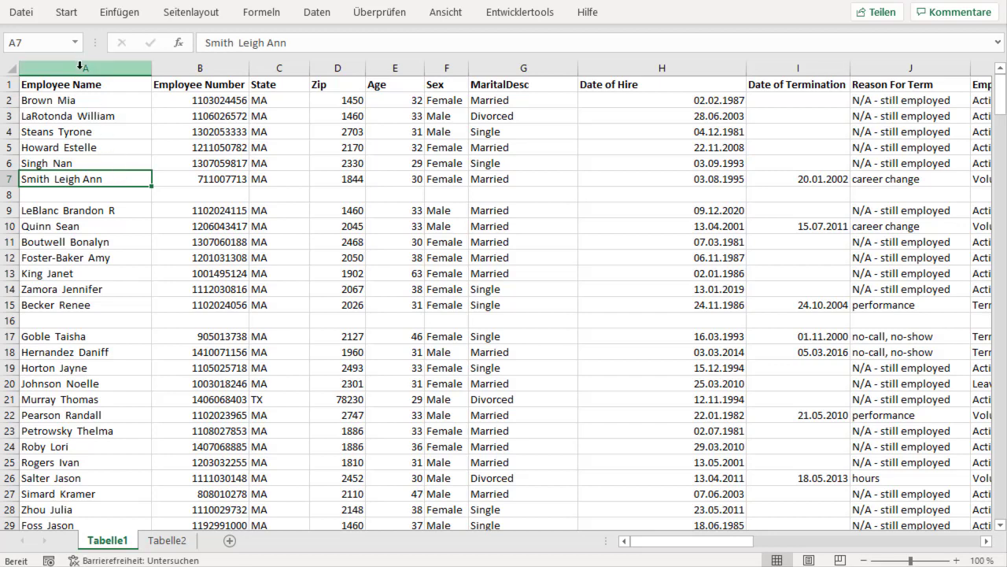
pyautogui.click(79, 66)
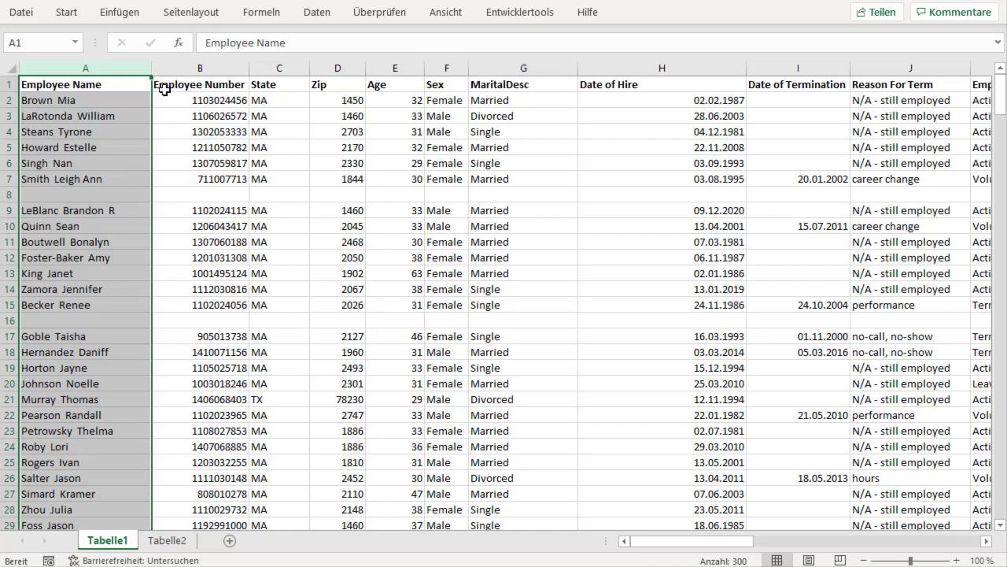
# Use Gehe zu > Inhalte with Leerzellen to select only the blank cells in column A.
pyautogui.click(77, 17)
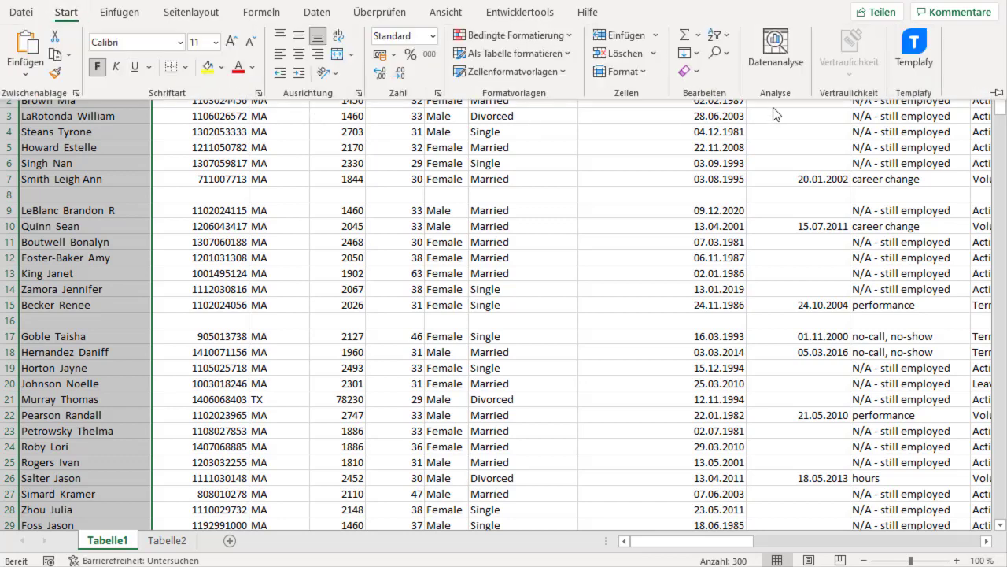
pyautogui.click(725, 60)
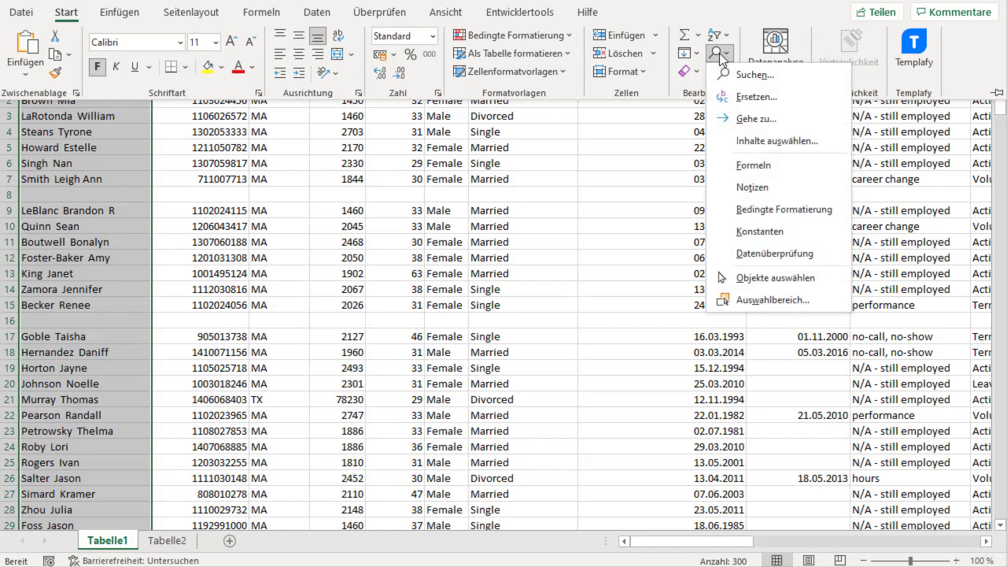
pyautogui.click(757, 119)
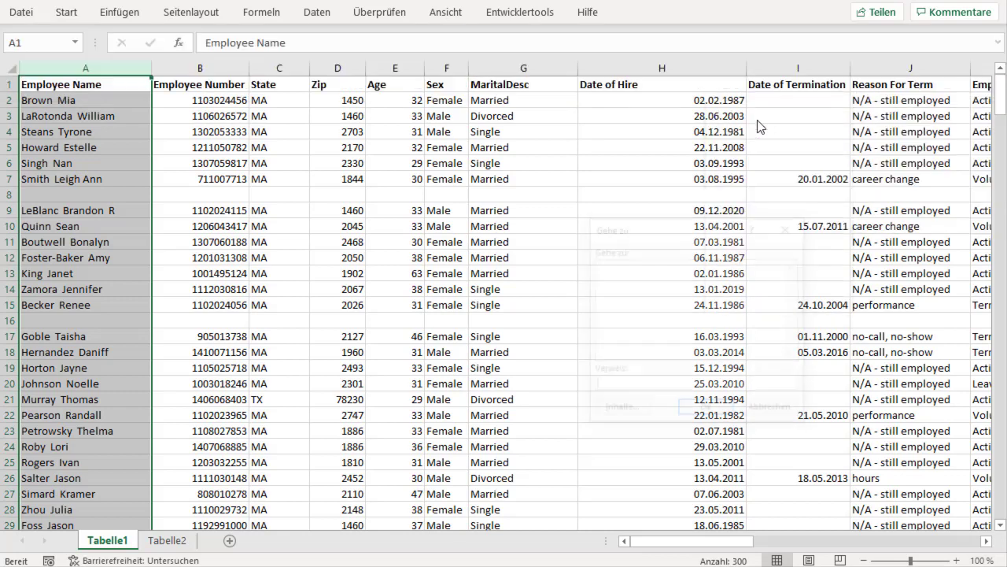
pyautogui.moveTo(681, 230); pyautogui.dragTo(520, 124)
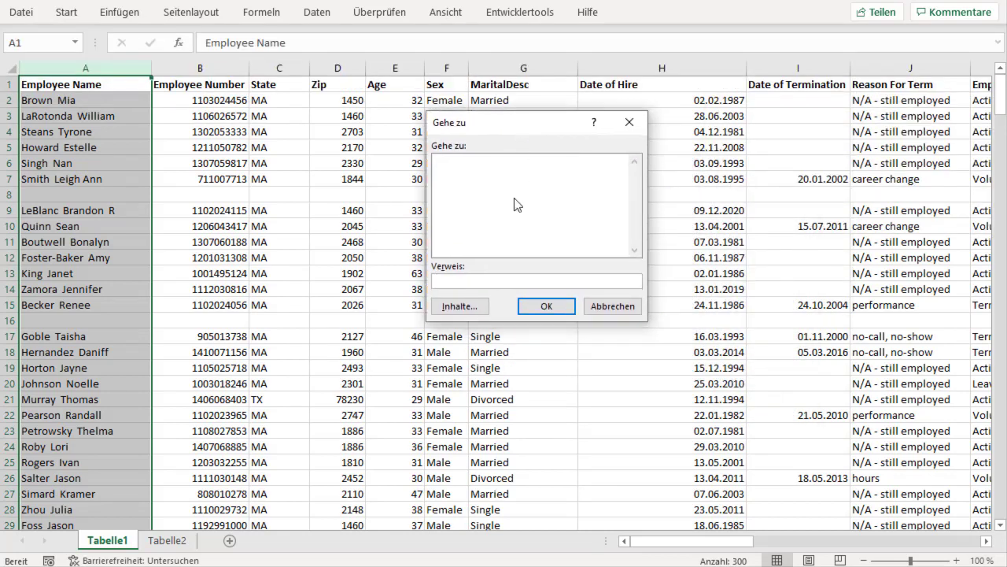
pyautogui.click(462, 307)
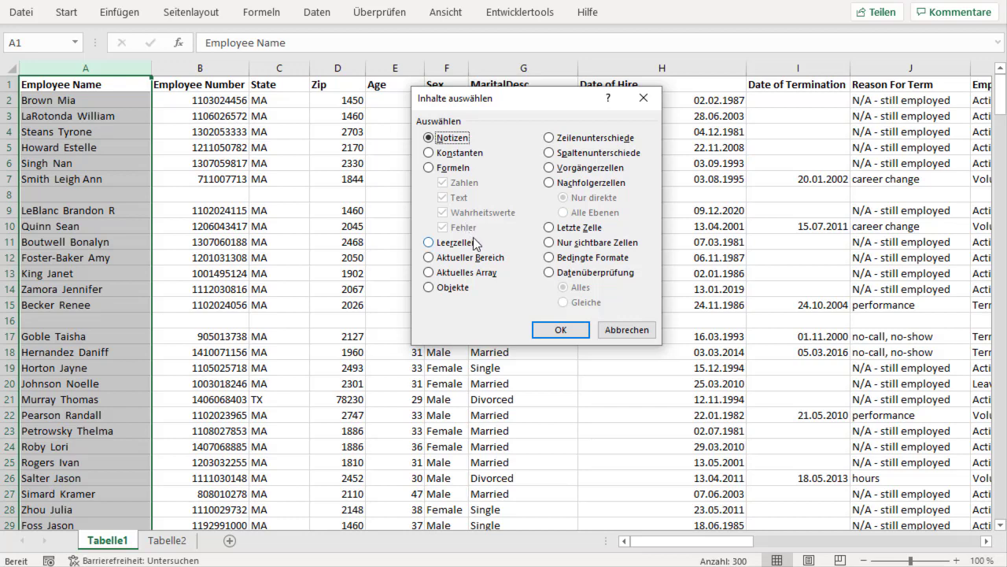
pyautogui.click(464, 243)
pyautogui.click(562, 331)
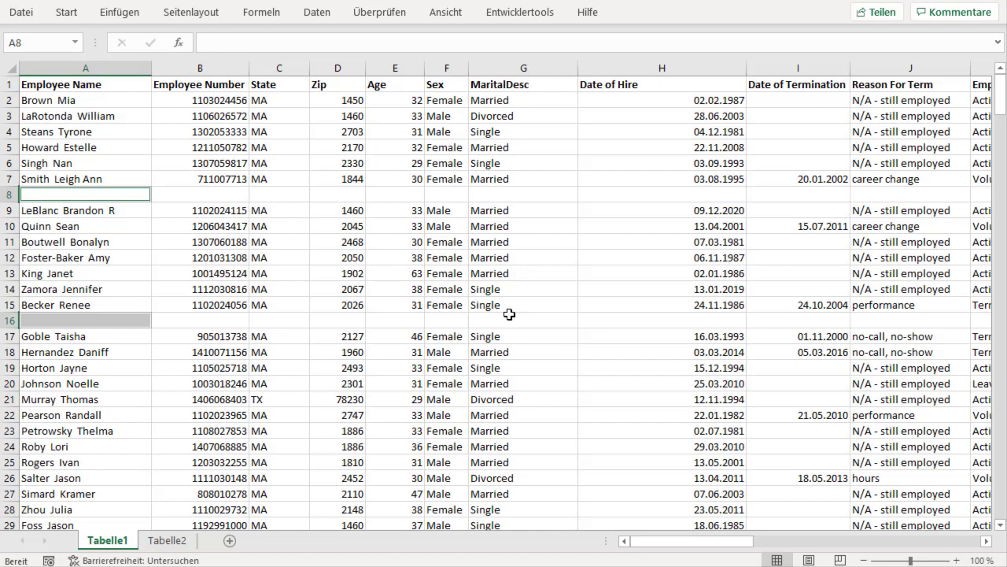
# Delete the entire rows of the selected blank cells using Zellen löschen > Ganze Zeile.
pyautogui.click(66, 13)
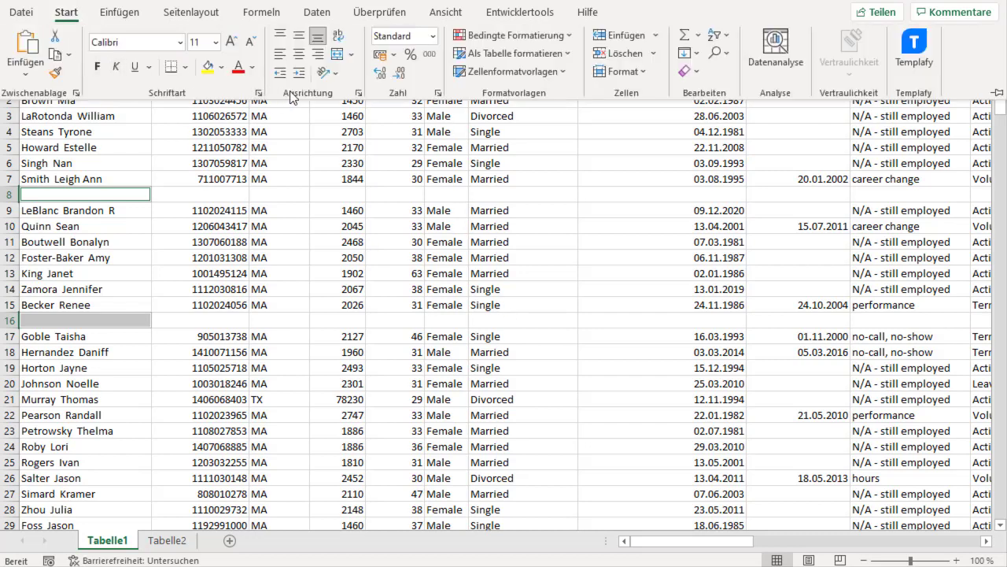
pyautogui.click(653, 57)
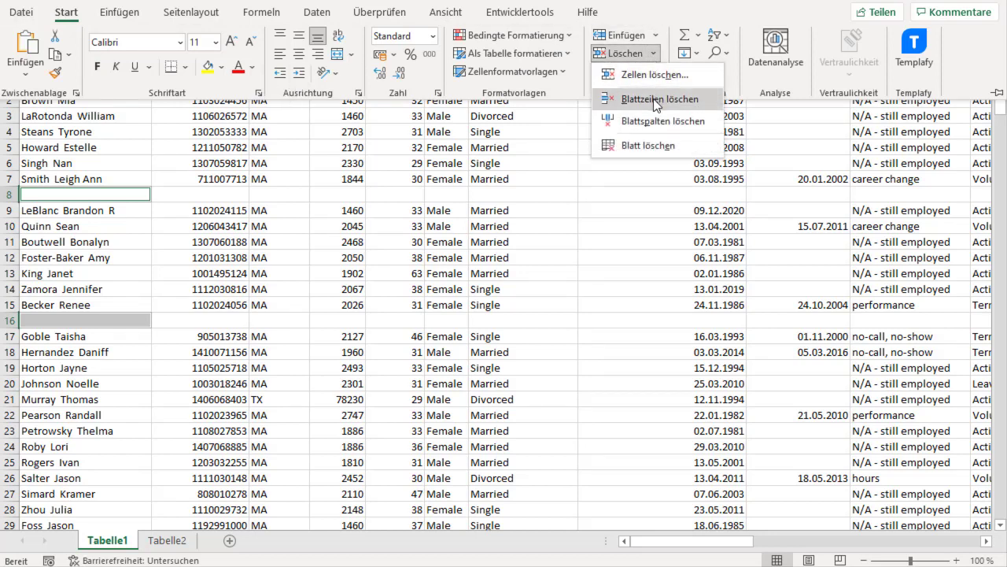
pyautogui.click(643, 74)
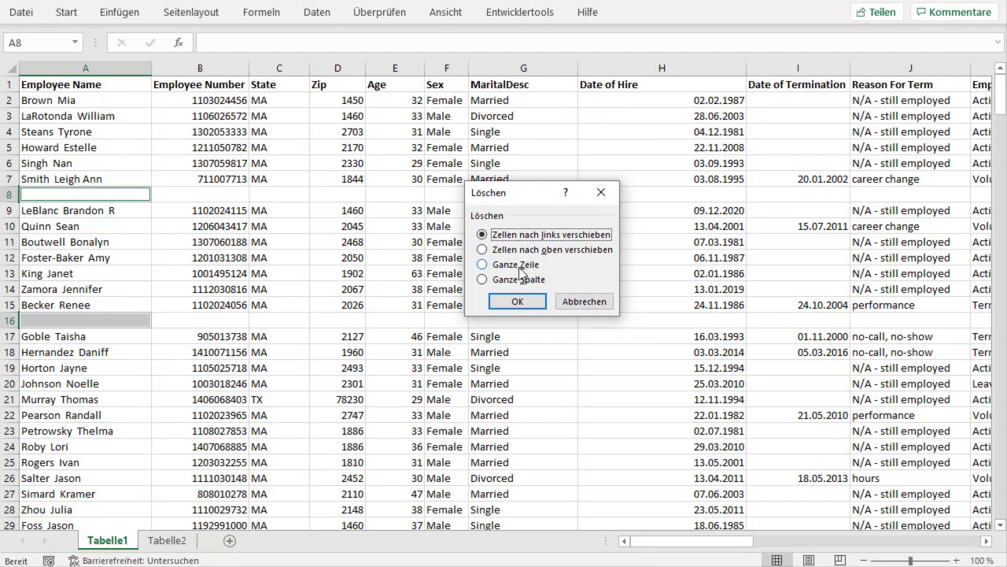
pyautogui.click(519, 266)
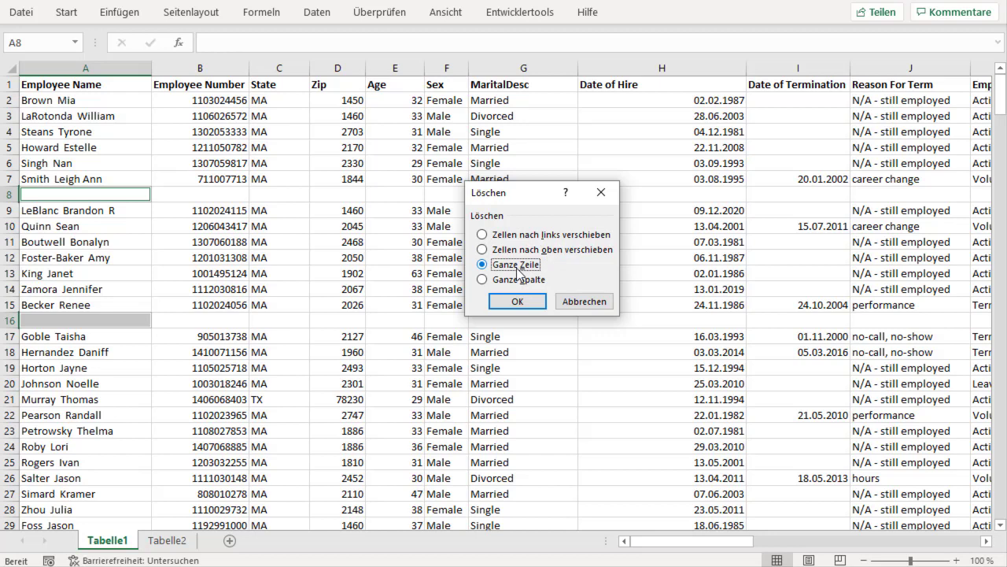
pyautogui.click(529, 307)
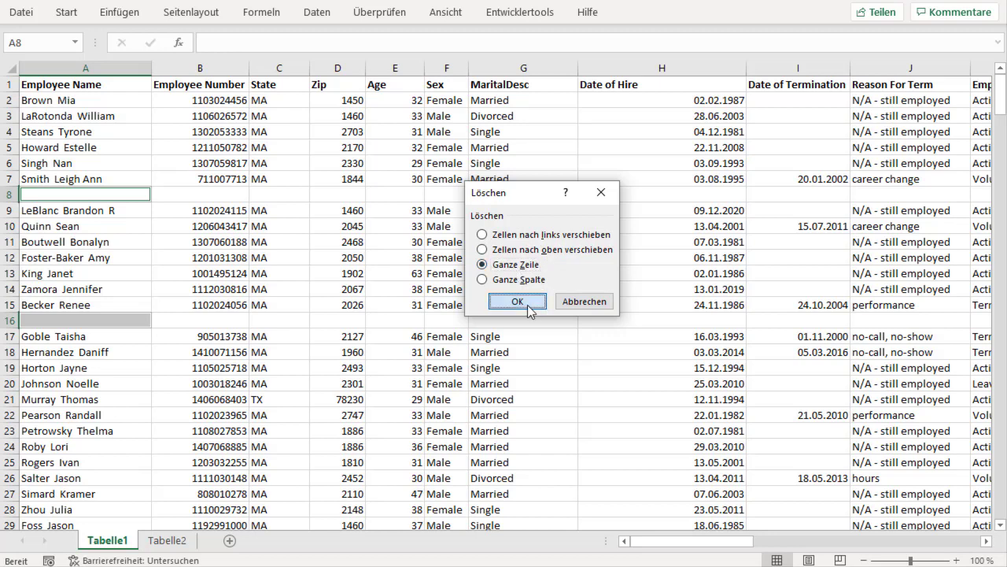
pyautogui.click(528, 307)
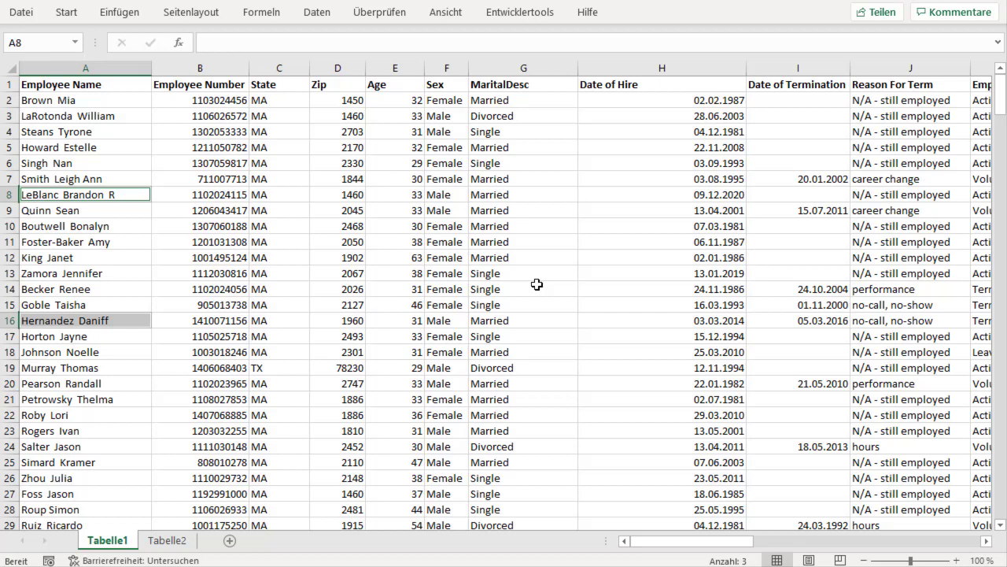
pyautogui.click(315, 208)
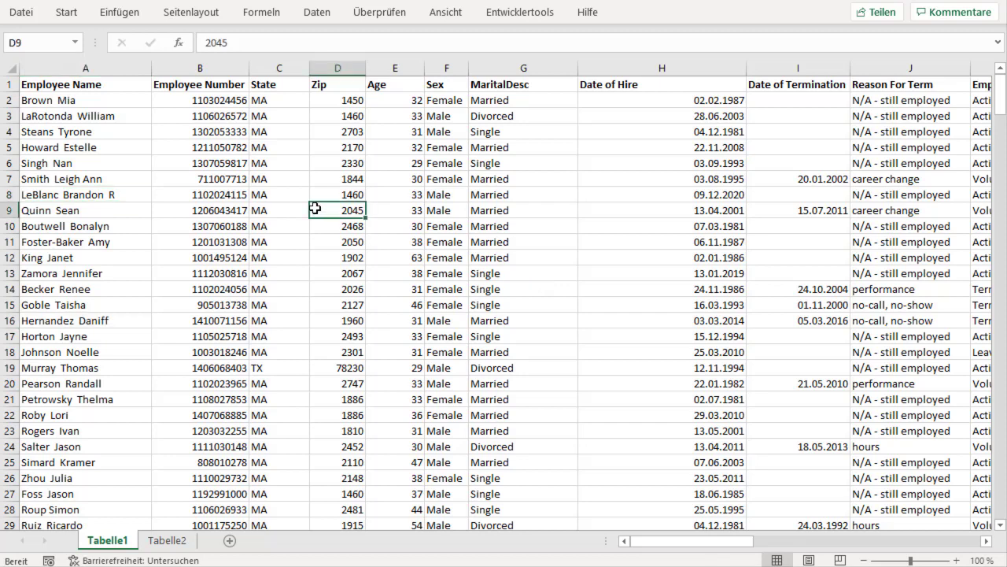
pyautogui.hotkey('ctrl', 'y')
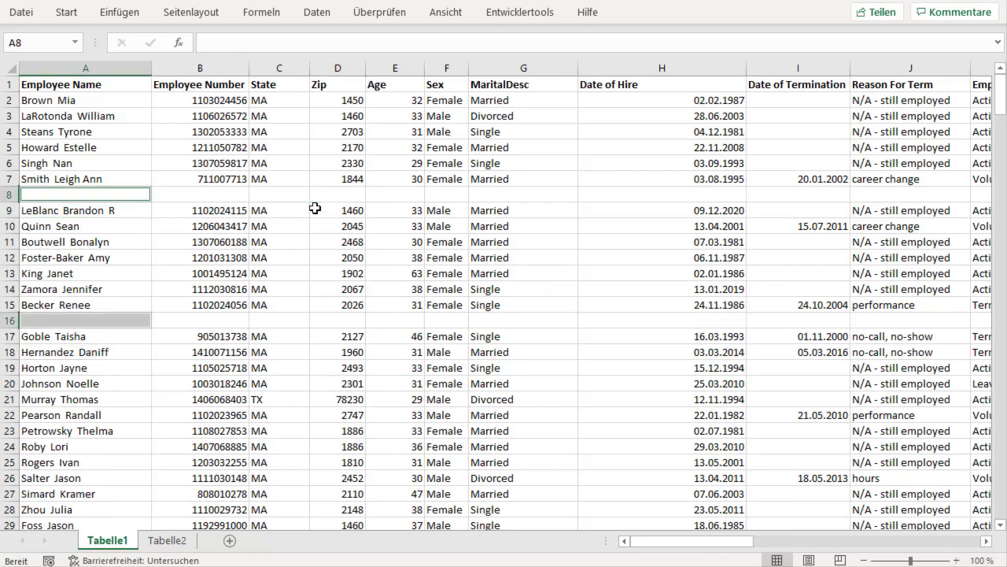
pyautogui.click(103, 164)
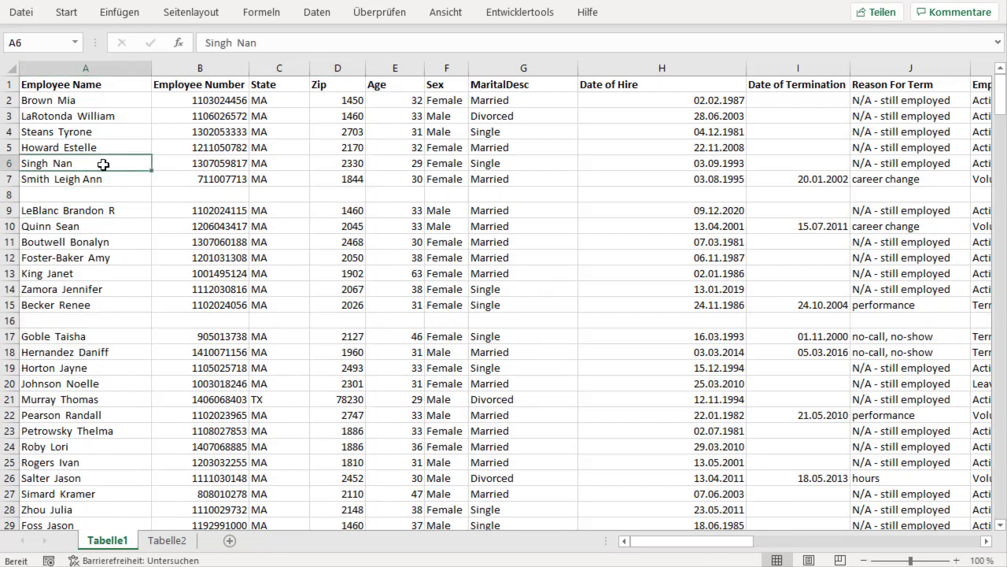
pyautogui.hotkey('ctrl', 'Home')
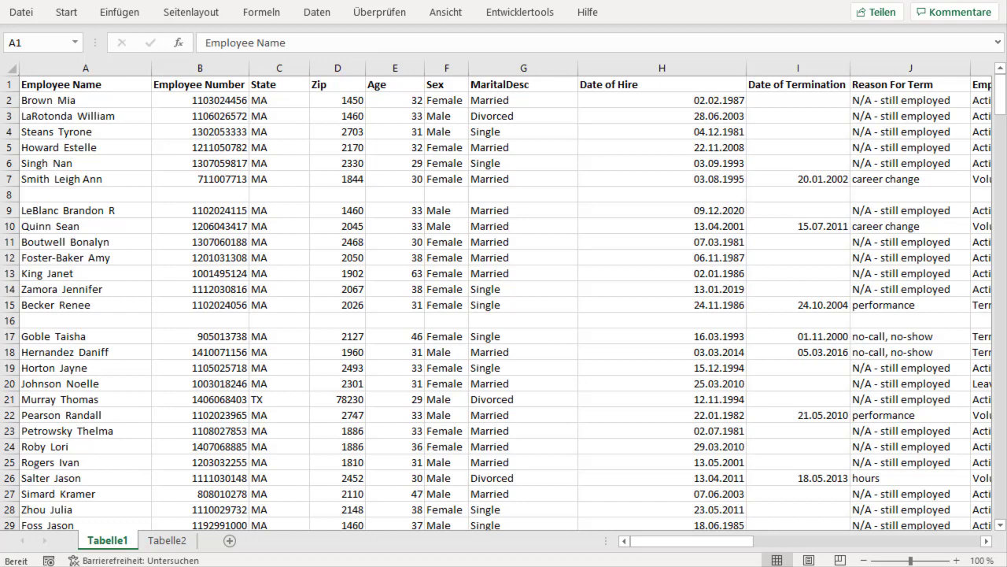
# Select the whole sheet and switch on Filtern from the Daten tab.
pyautogui.click(96, 88)
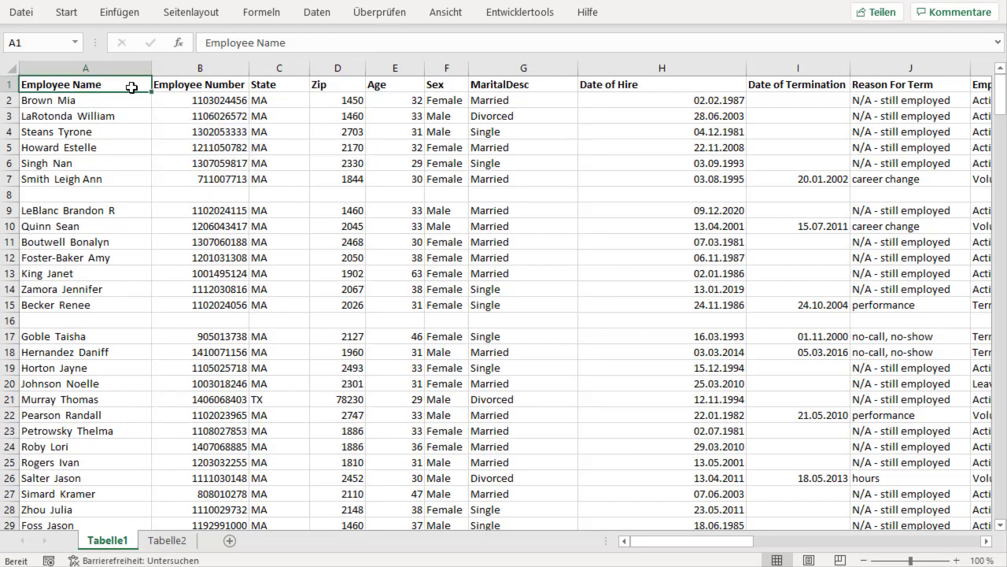
pyautogui.click(11, 69)
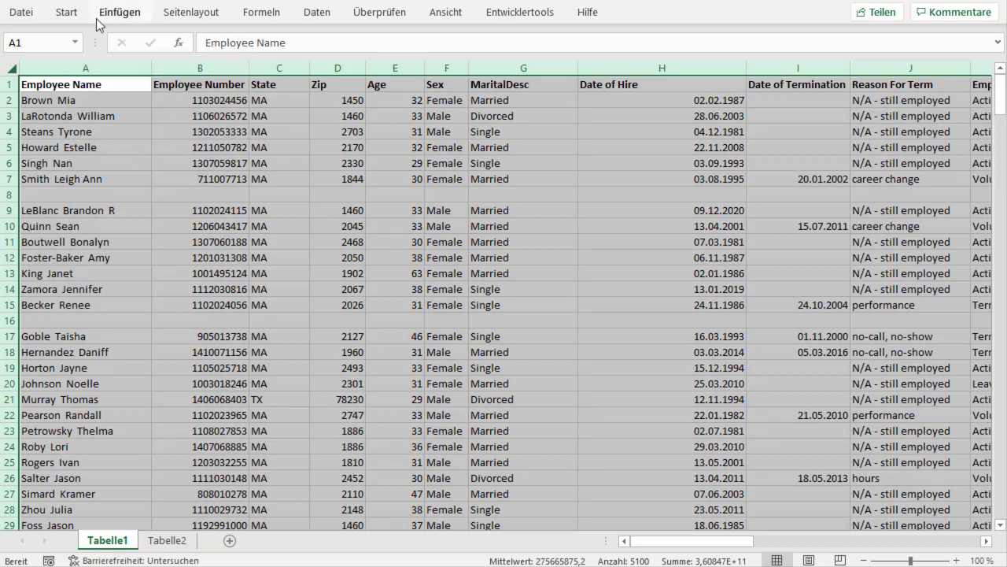
pyautogui.click(65, 16)
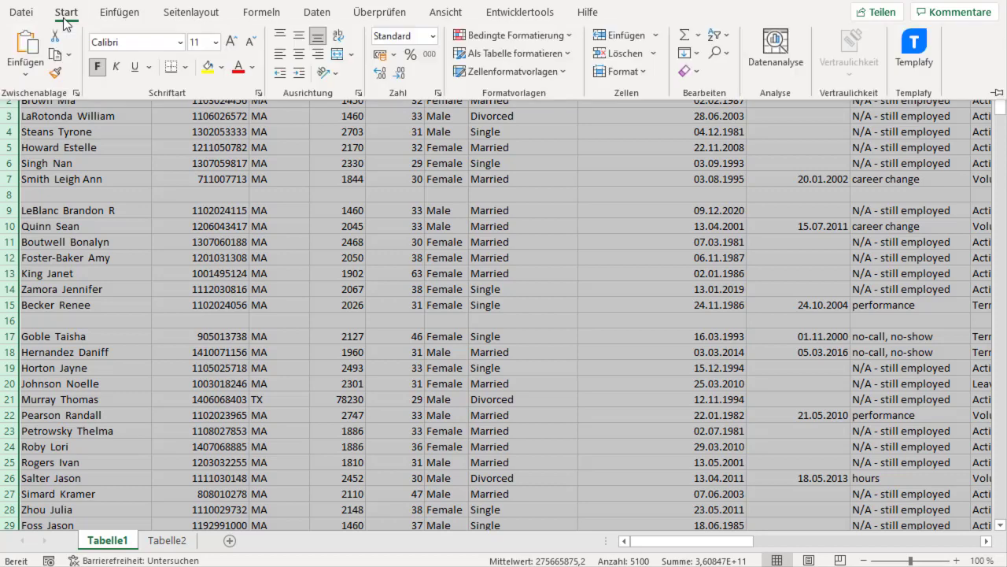
pyautogui.click(323, 12)
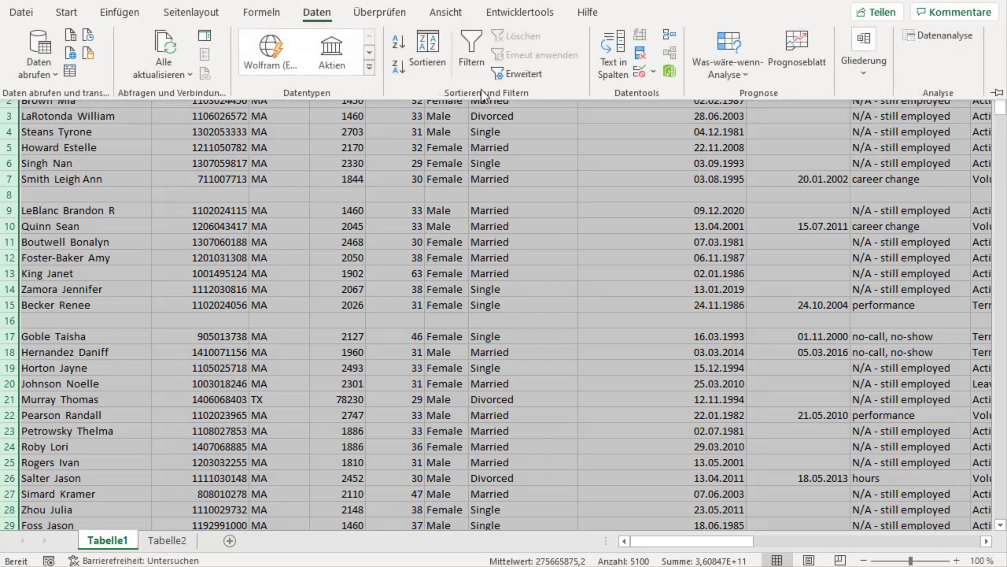
pyautogui.click(471, 50)
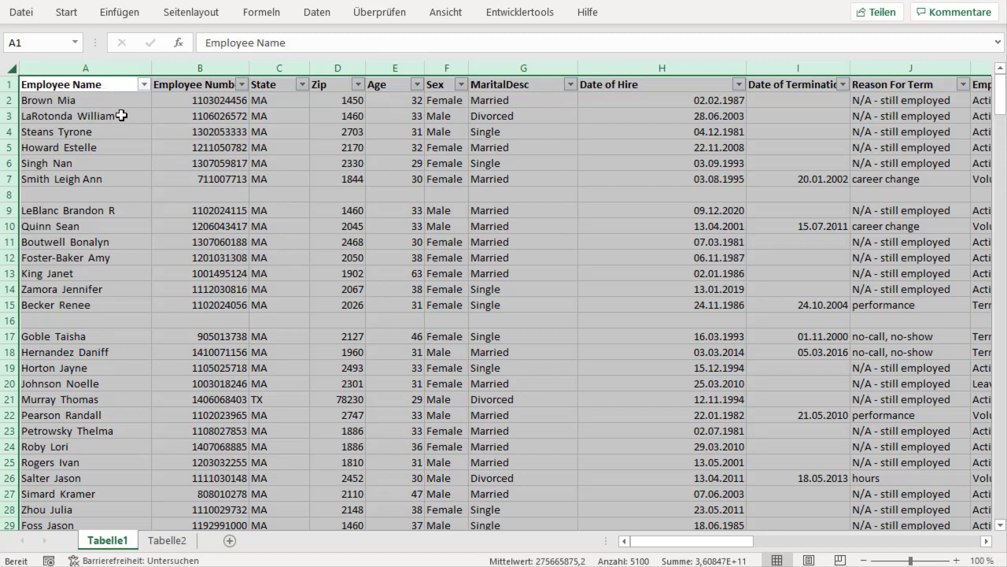
pyautogui.click(119, 90)
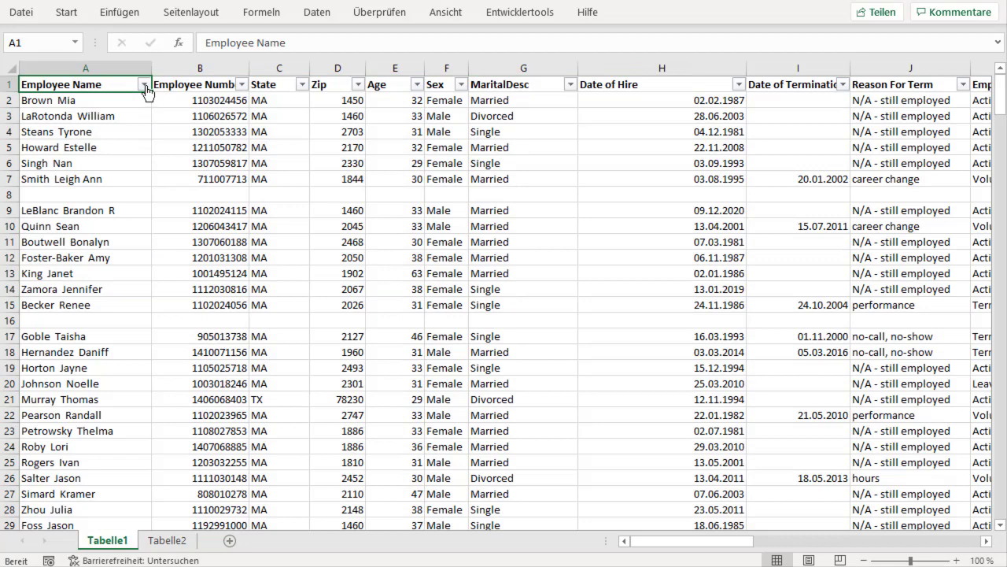
# Filter Employee Name to (Leere) only, leaving blank rows 8, 16 and 44 visible.
pyautogui.click(145, 85)
pyautogui.moveTo(196, 285); pyautogui.dragTo(195, 380)
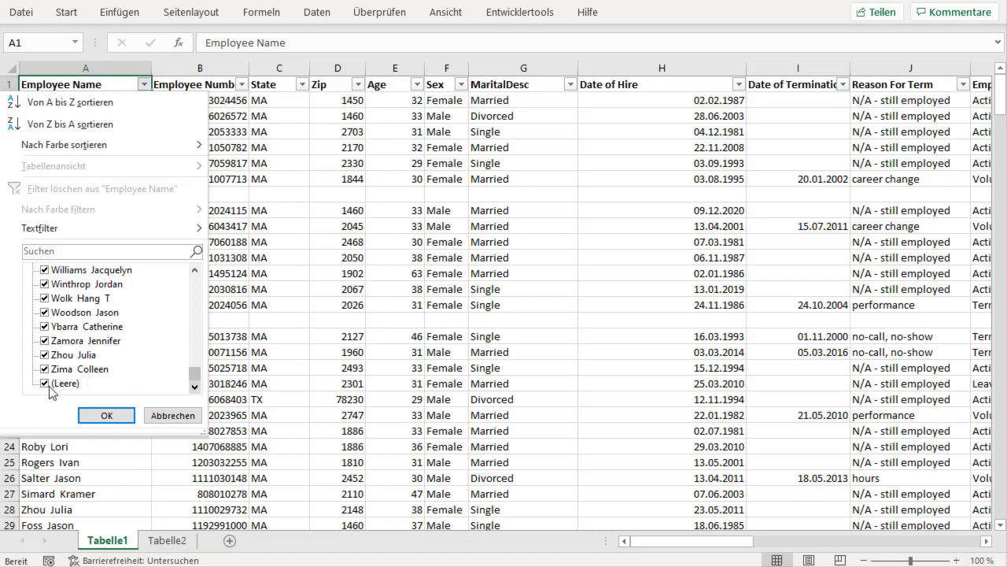
pyautogui.click(45, 384)
pyautogui.moveTo(195, 376); pyautogui.dragTo(194, 281)
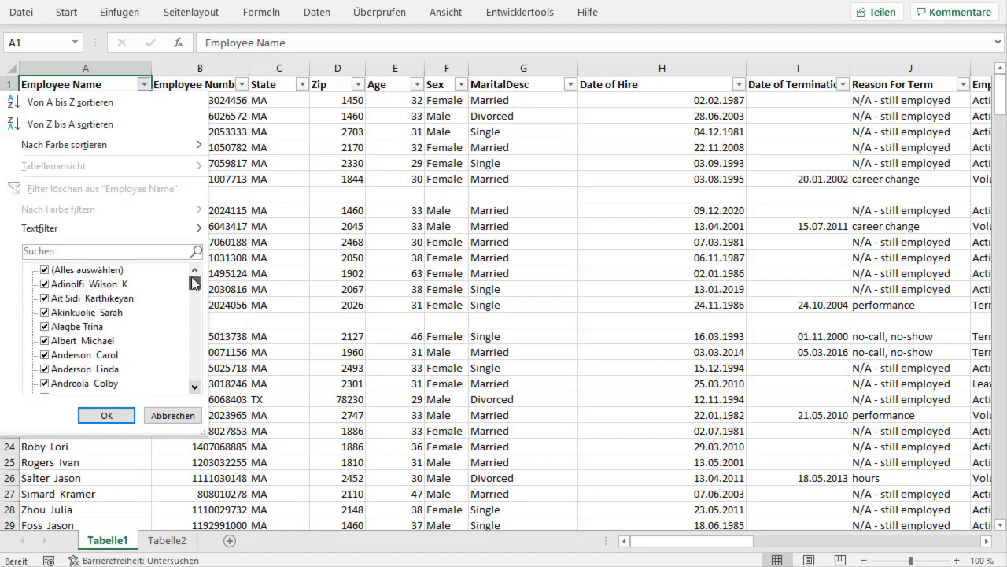
pyautogui.click(46, 270)
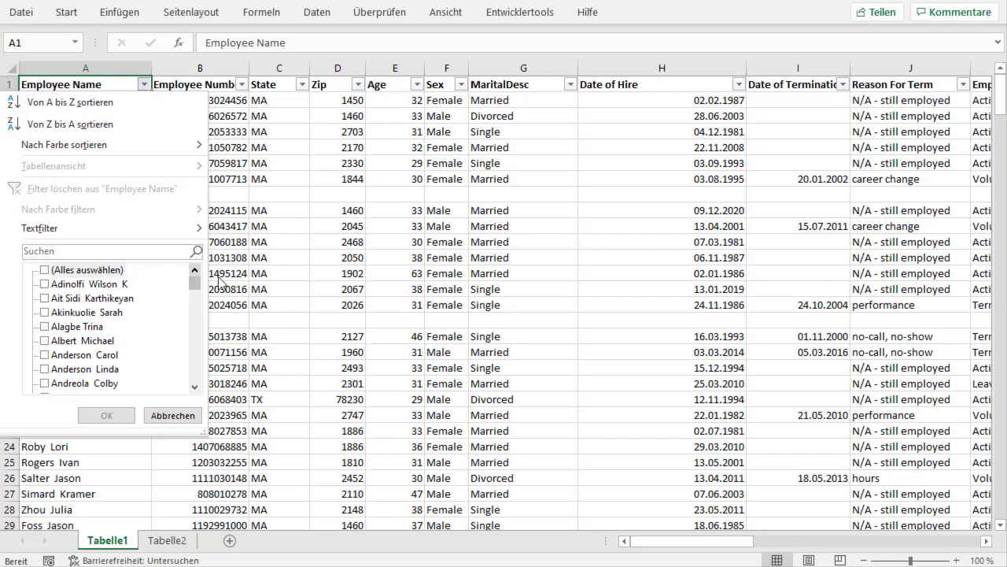
pyautogui.moveTo(199, 283); pyautogui.dragTo(197, 376)
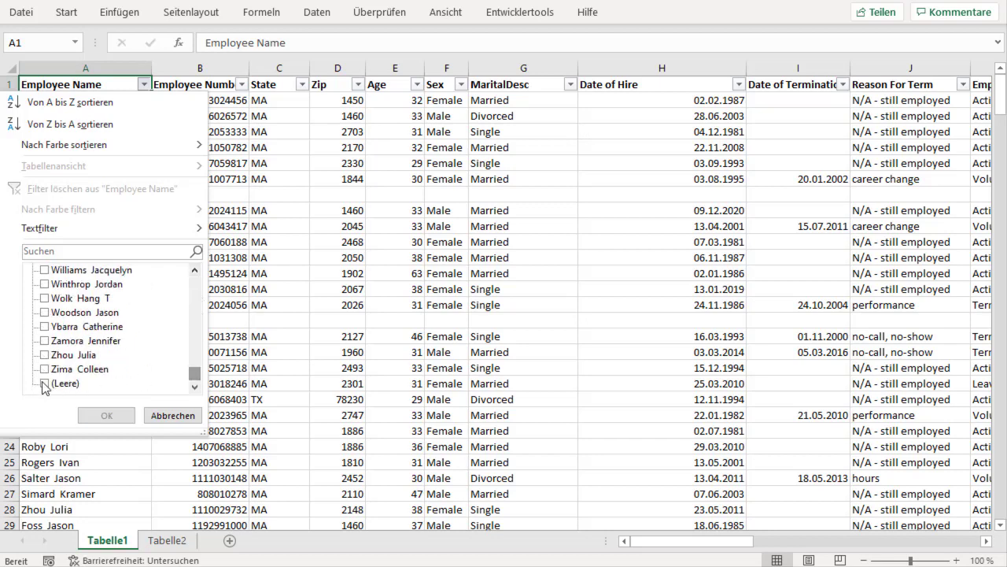
pyautogui.click(44, 383)
pyautogui.click(106, 415)
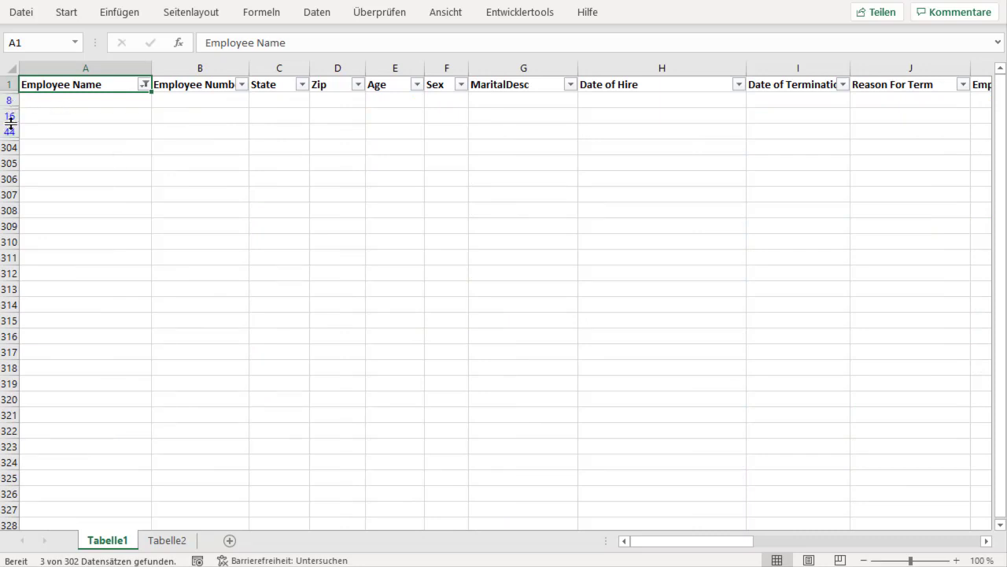
# Delete the filtered blank rows 8 to 44 with Zeile löschen.
pyautogui.moveTo(8, 100); pyautogui.dragTo(5, 132)
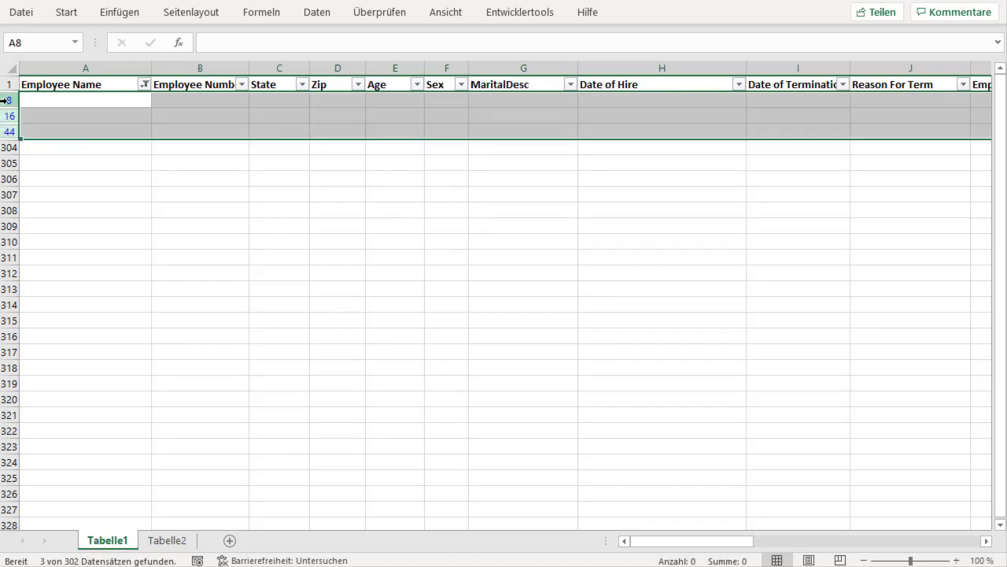
pyautogui.rightClick(5, 100)
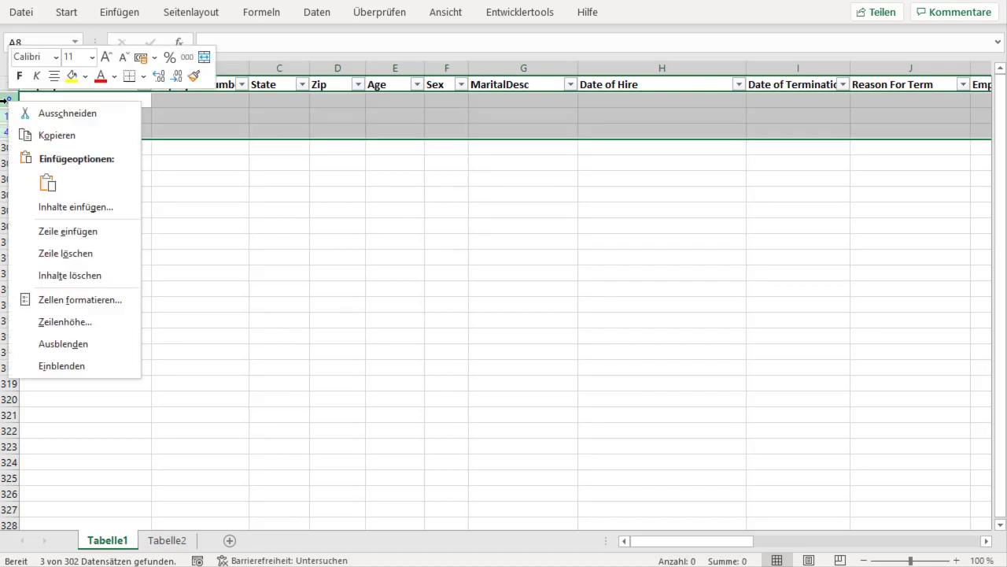
pyautogui.click(97, 258)
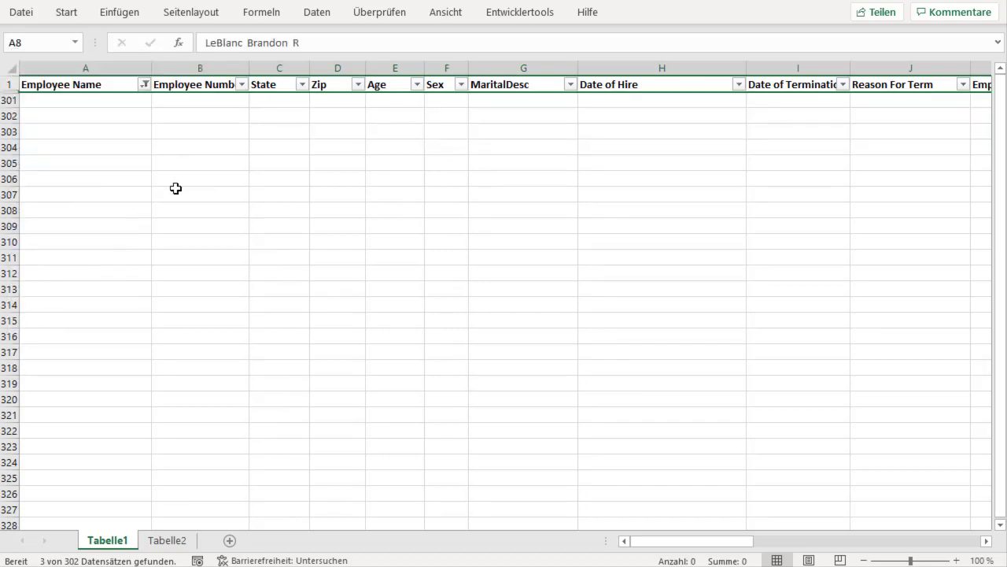
# Clear the Employee Name filter so all records show again.
pyautogui.click(144, 85)
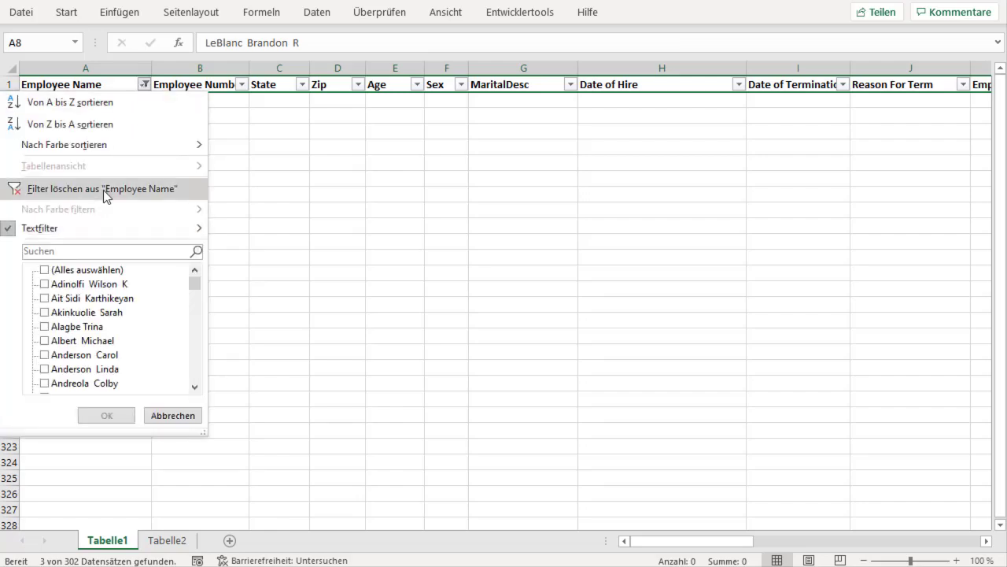
pyautogui.click(103, 190)
pyautogui.click(98, 147)
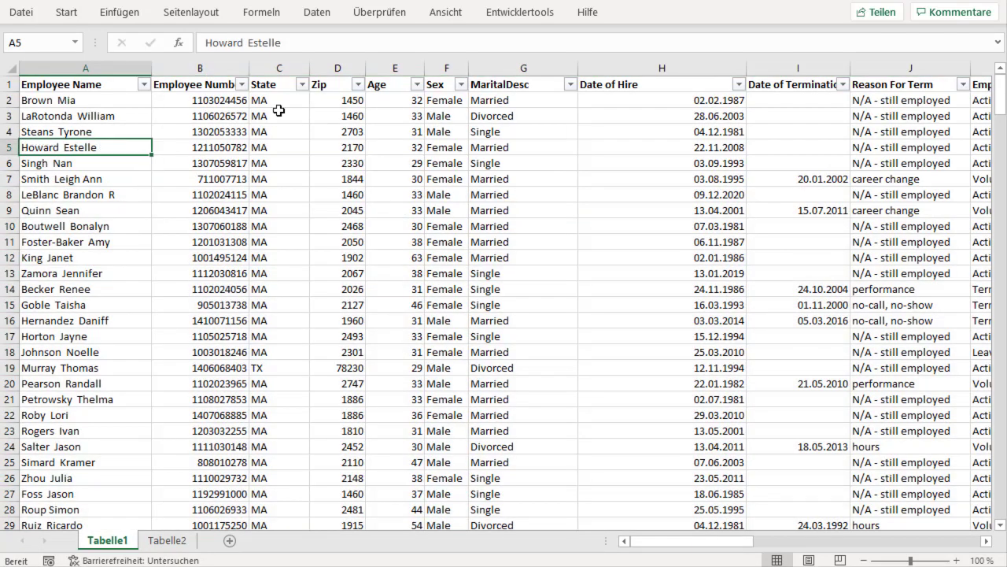